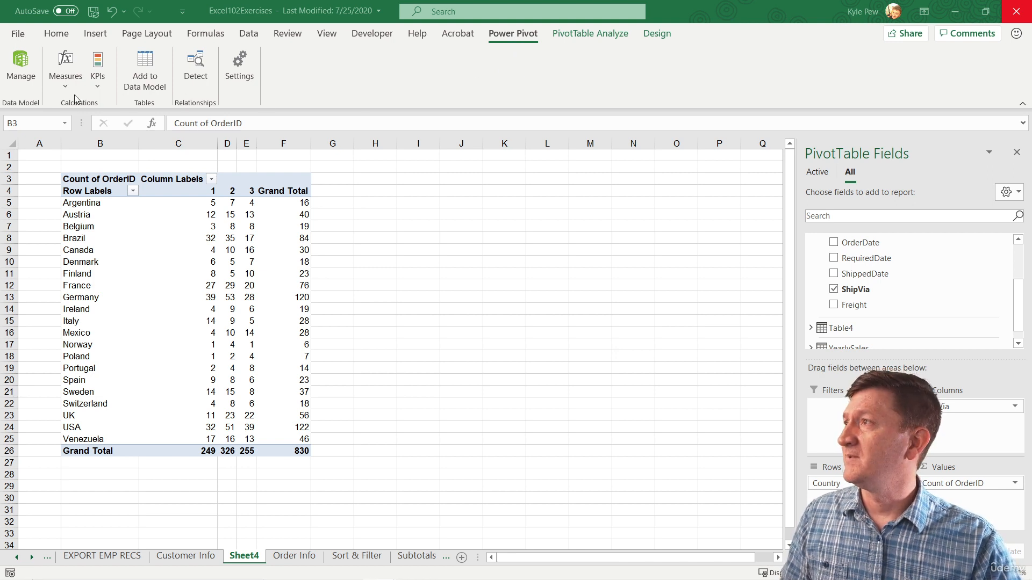
Open the Power Pivot data model and select the Freight column in the OrderInfo table
click(23, 69)
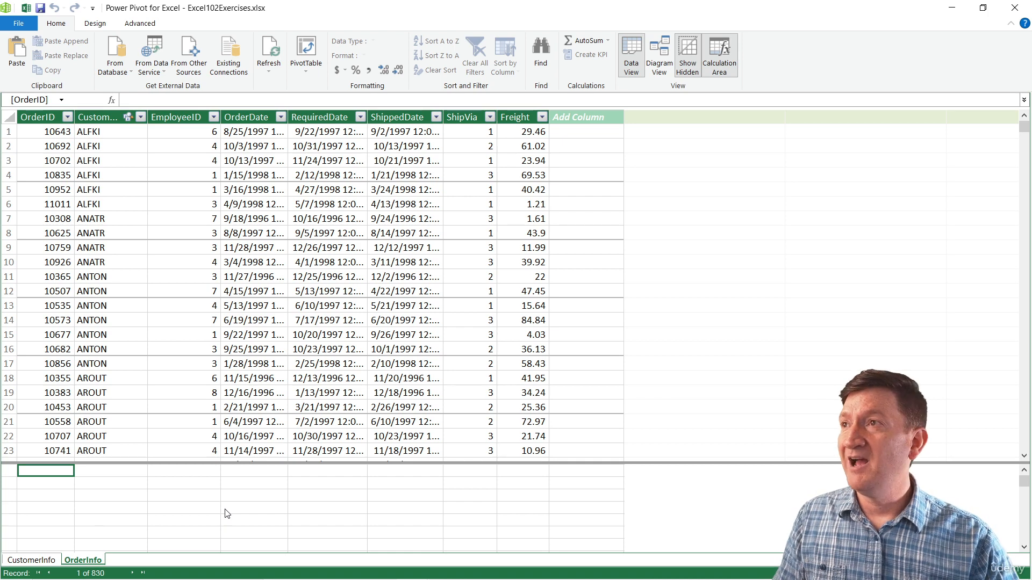
click(515, 118)
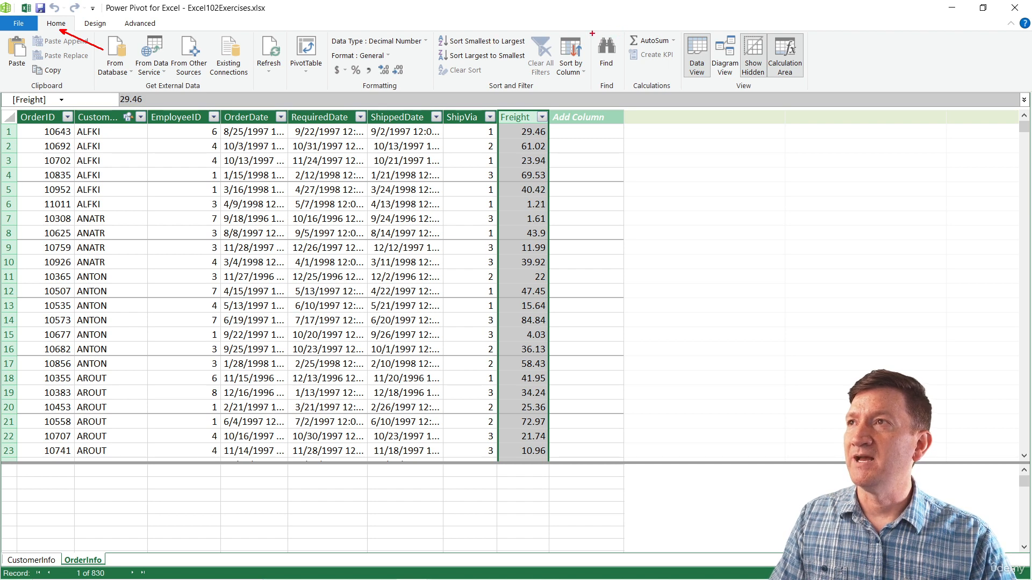
drag(620, 27, 685, 108)
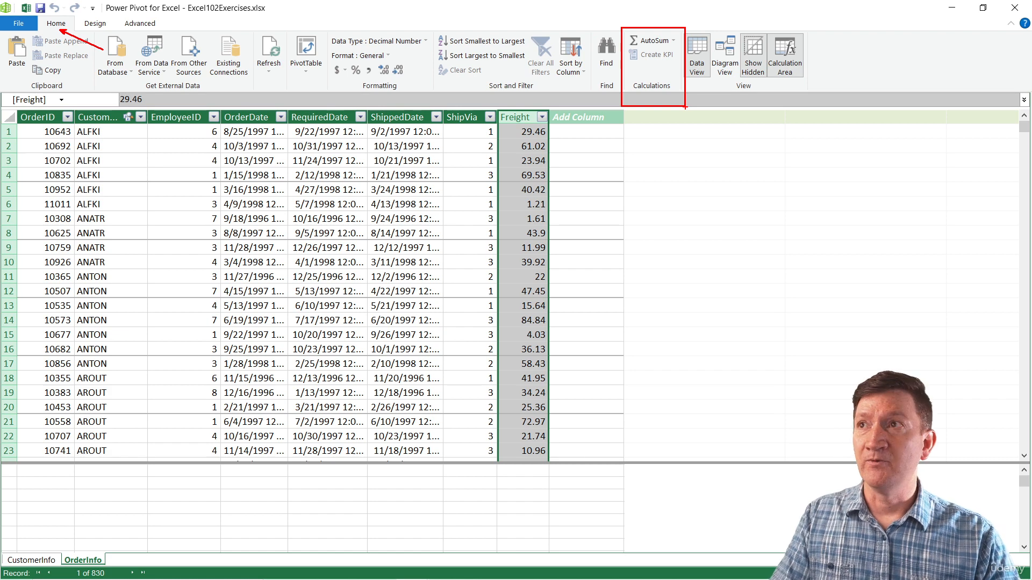
drag(671, 34, 707, 11)
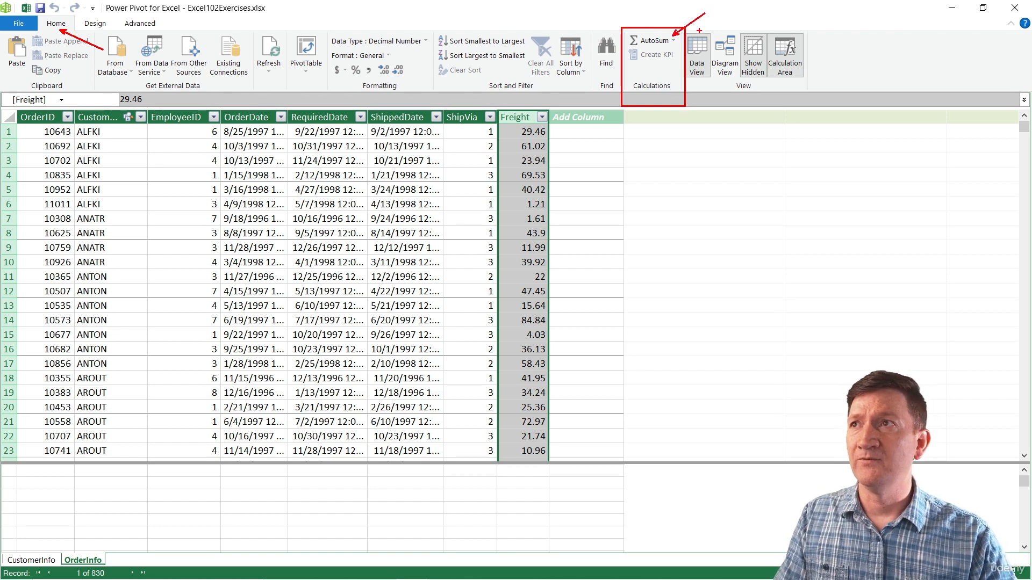
drag(672, 61, 695, 93)
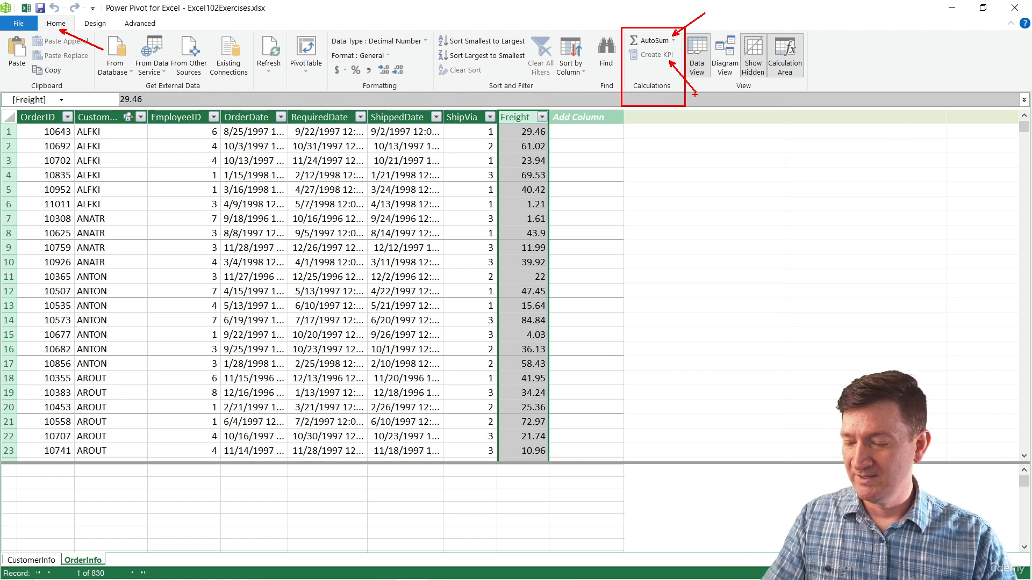
key(Escape)
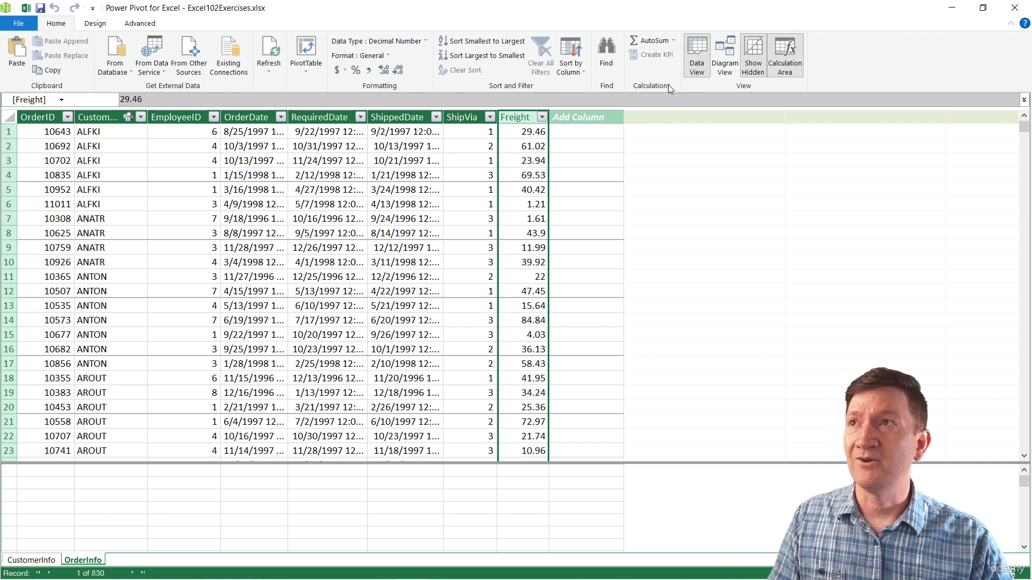
Add an Average measure for the Freight column and widen the column to show the full measure
click(674, 43)
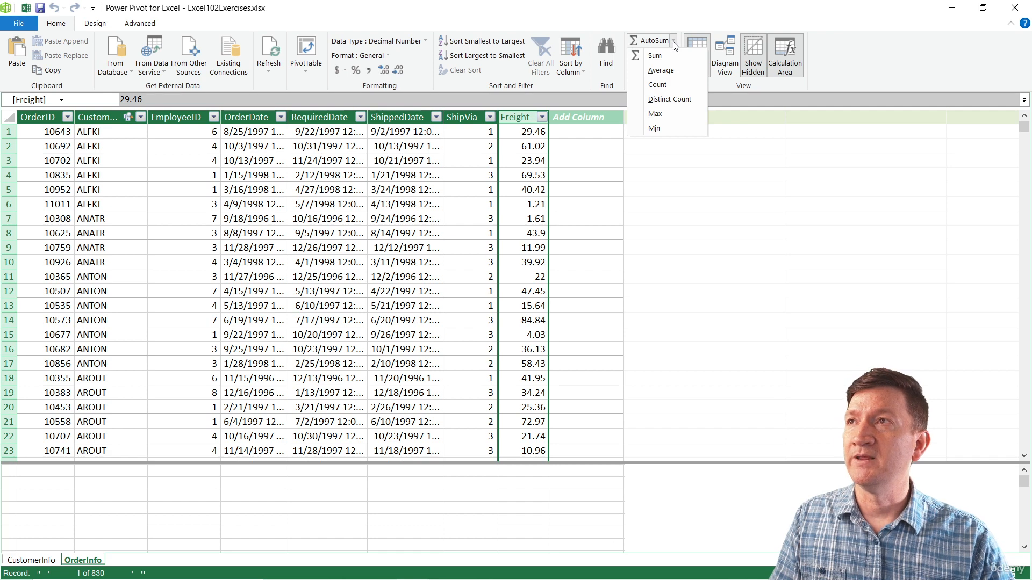
click(661, 71)
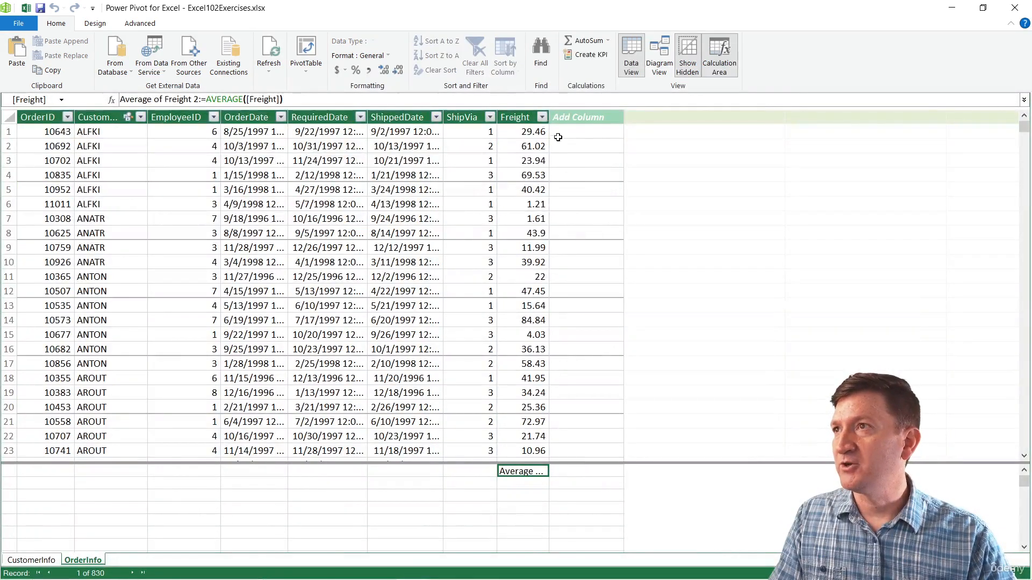
drag(549, 117, 633, 117)
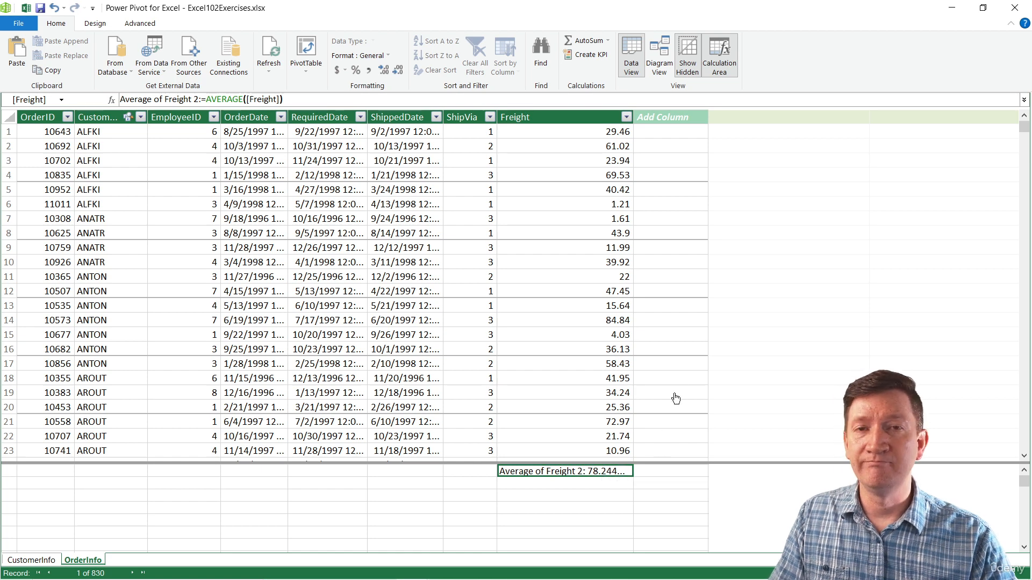
drag(633, 112, 683, 114)
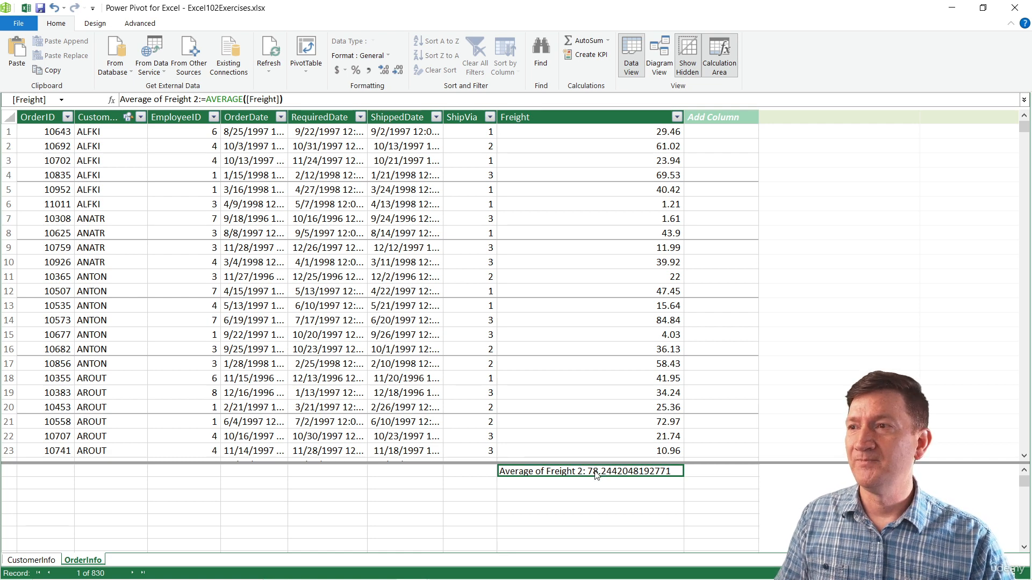
Start a KPI on the Freight average measure with an absolute target value and the green-yellow-red threshold order
click(597, 59)
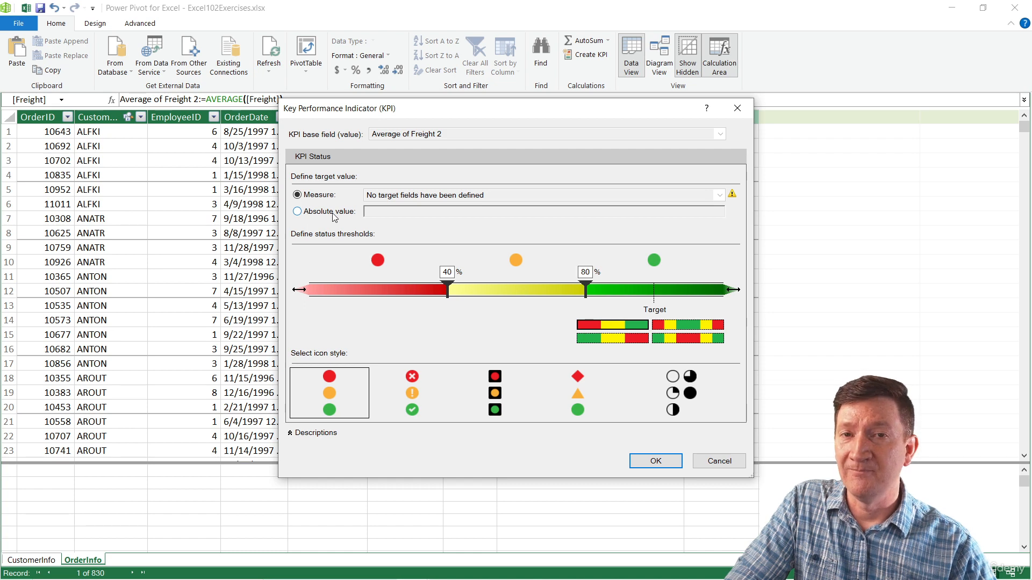
drag(505, 110, 336, 56)
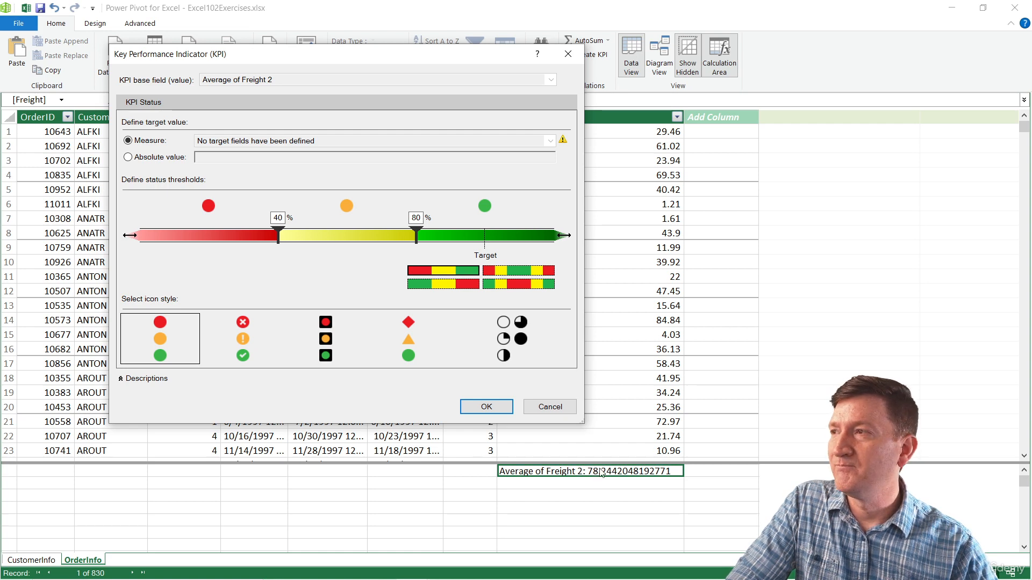
click(128, 157)
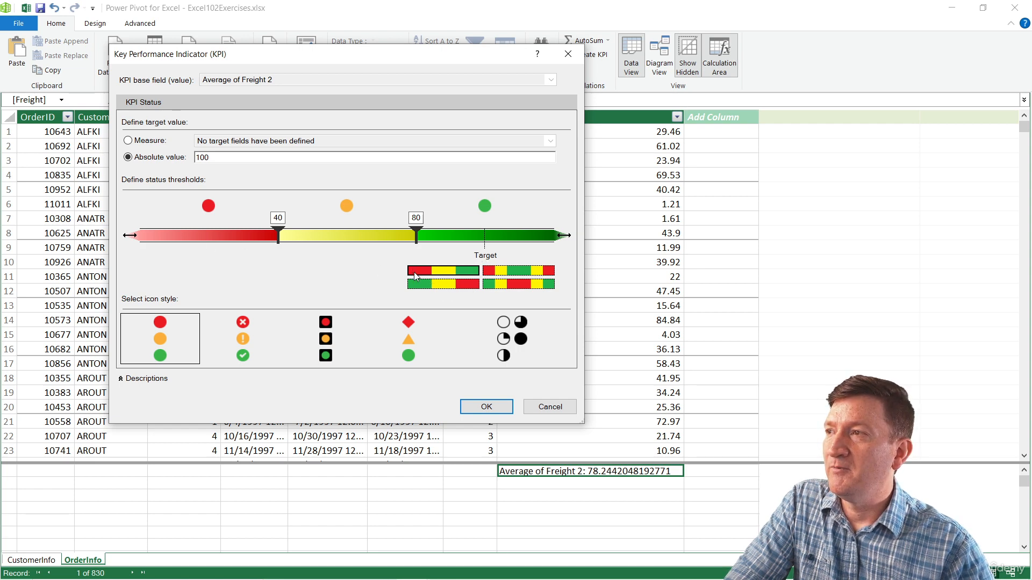
click(445, 288)
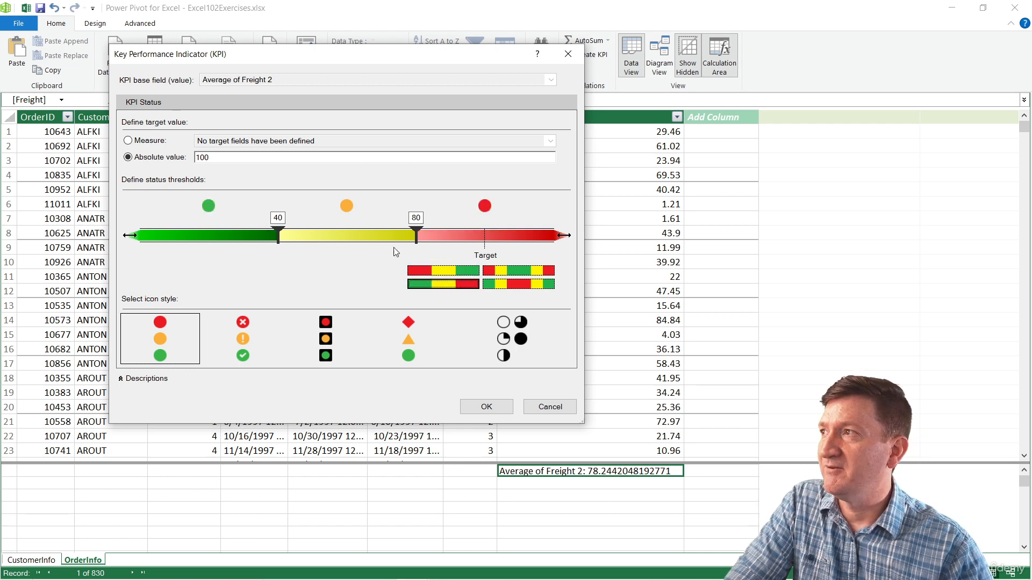
Set the KPI's absolute target to 50, choose the cross, exclamation and check mark icon style, and create the KPI
double_click(221, 156)
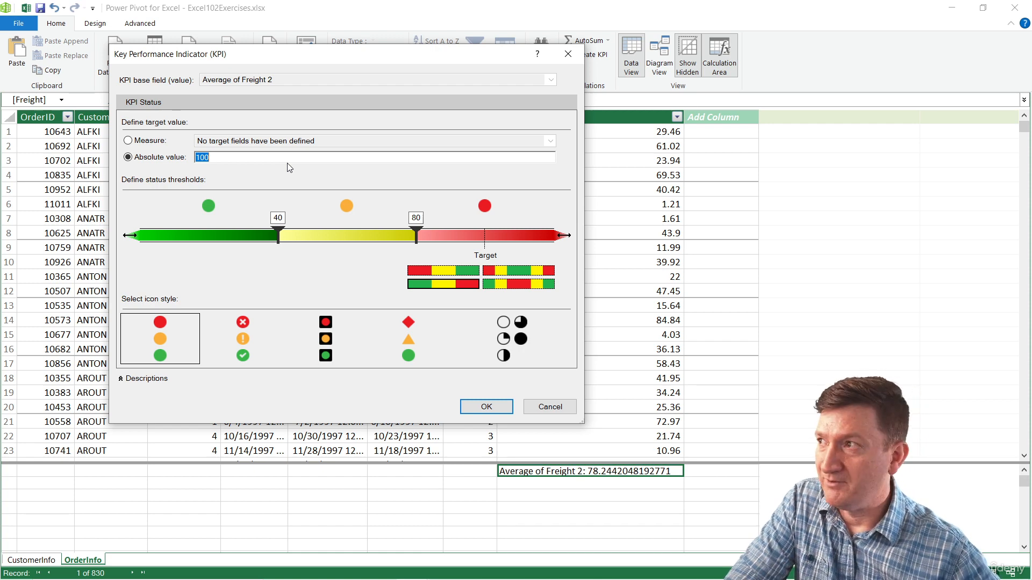
text(50)
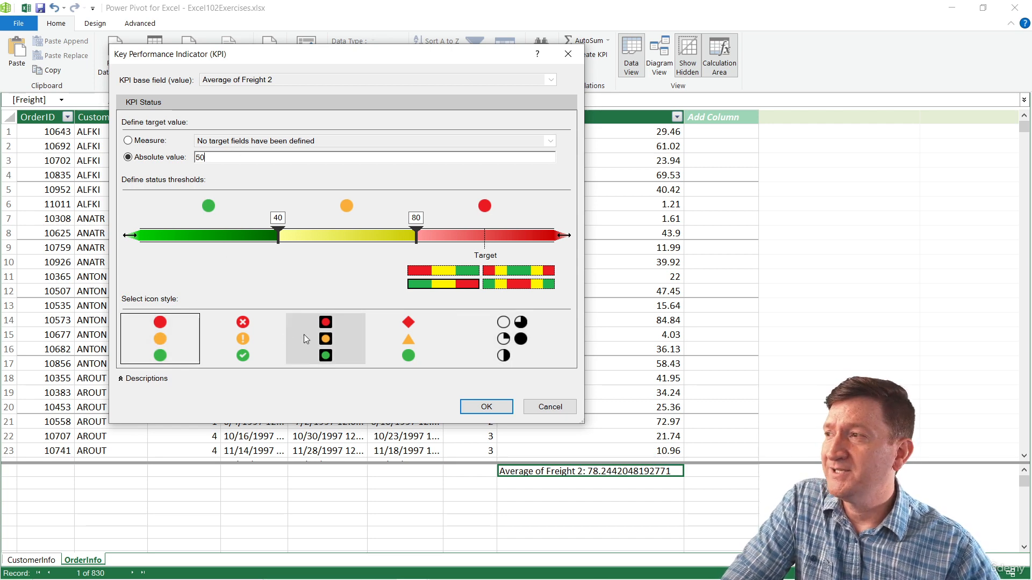
click(245, 346)
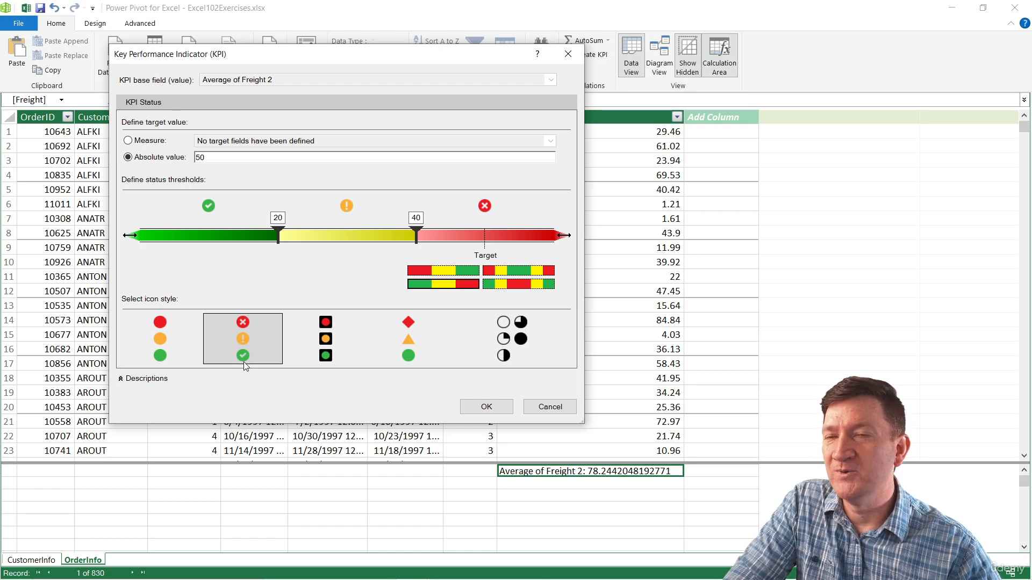
click(481, 408)
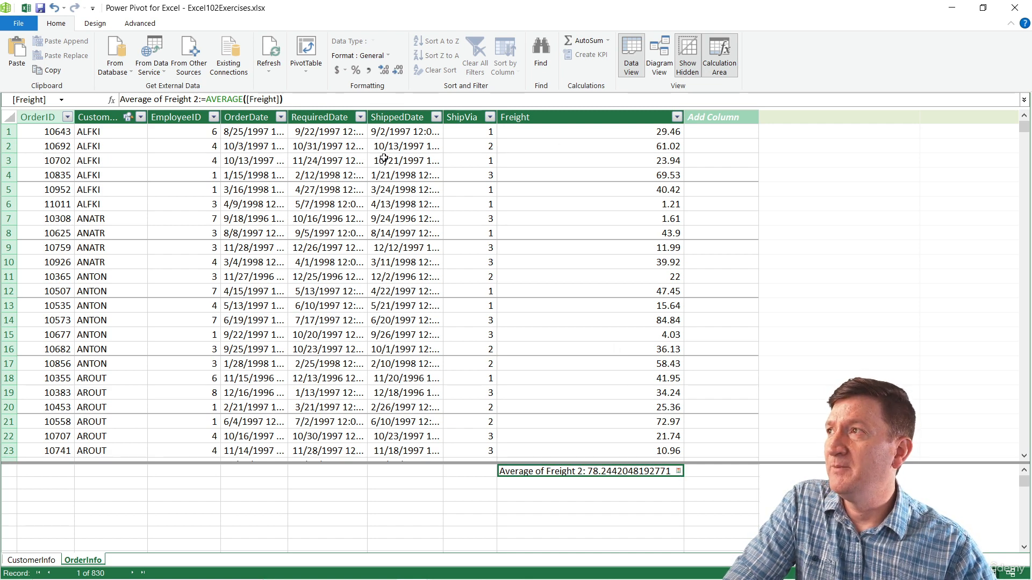
Return to the workbook's PivotTable, enlarge the field list and expand the freight KPI under the order fields
click(1015, 7)
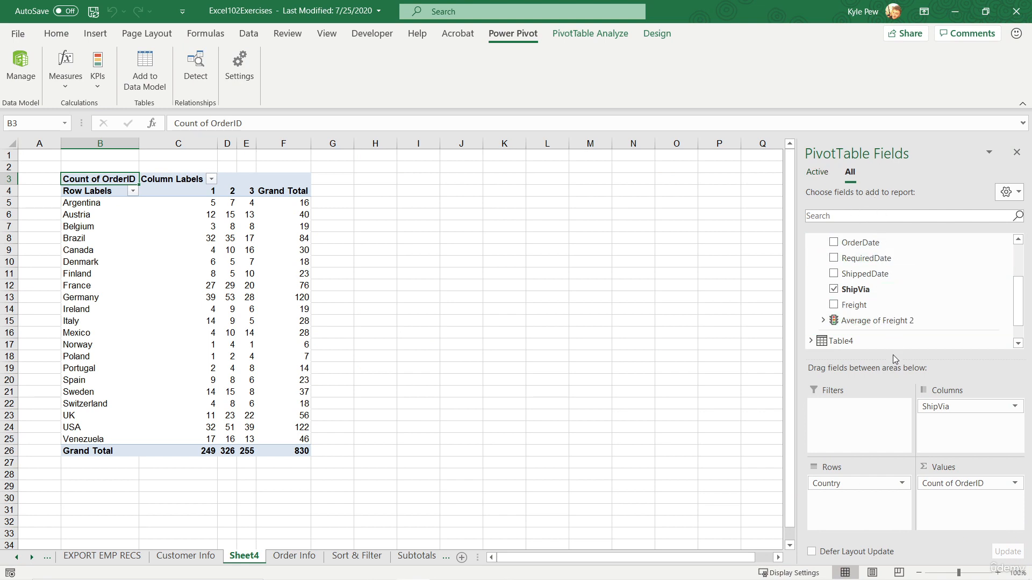
drag(894, 355, 888, 403)
scroll(881, 370, down, 1)
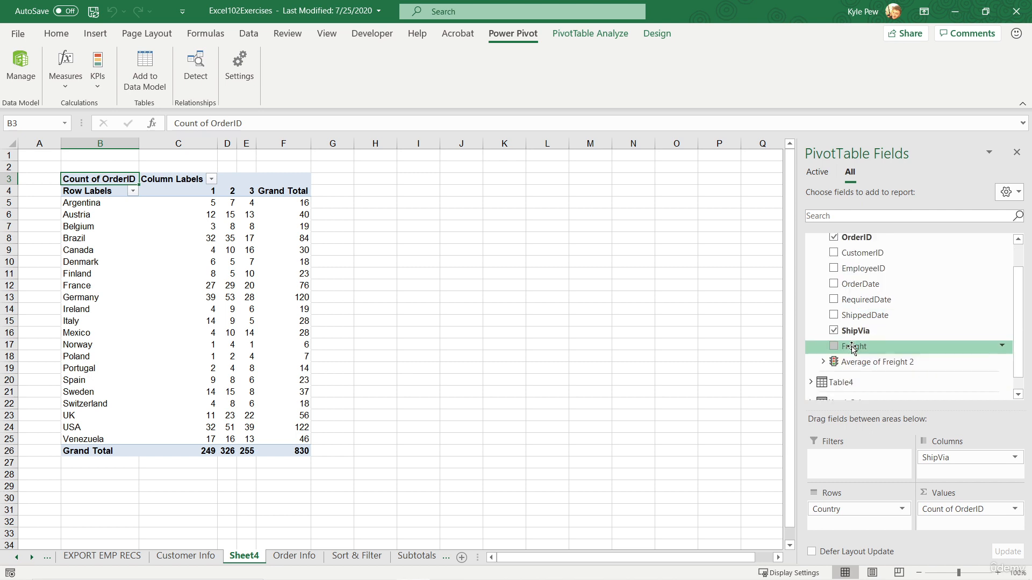
click(823, 363)
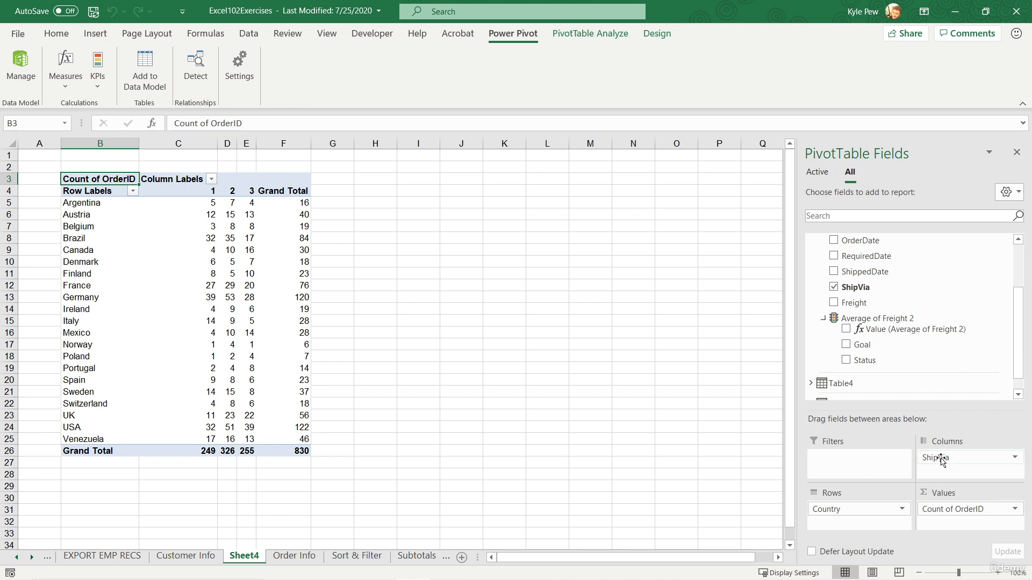
Replace ShipVia and Count of OrderID in the PivotTable with the freight KPI's Status as the only value
drag(936, 457, 697, 339)
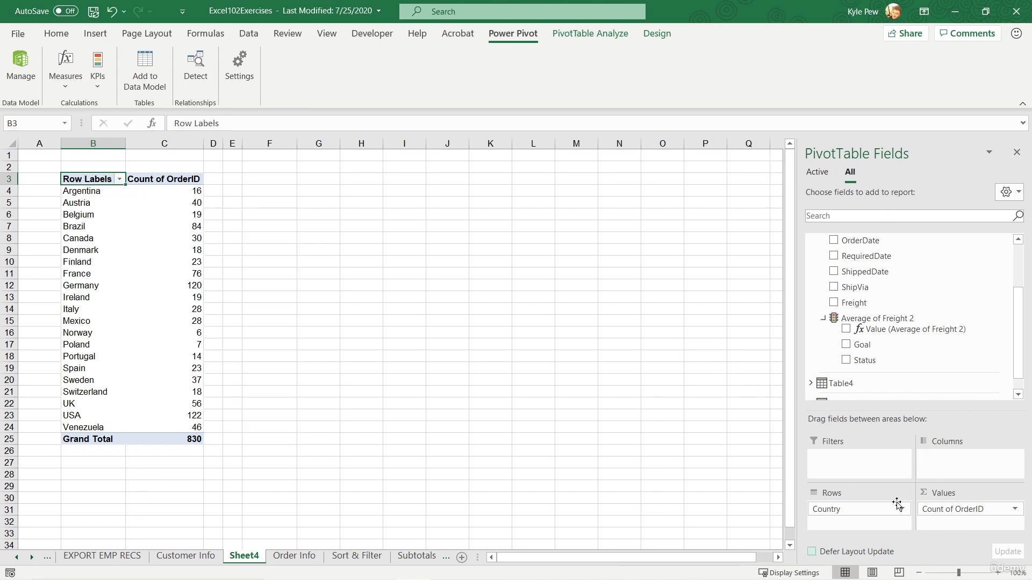
drag(958, 509, 705, 362)
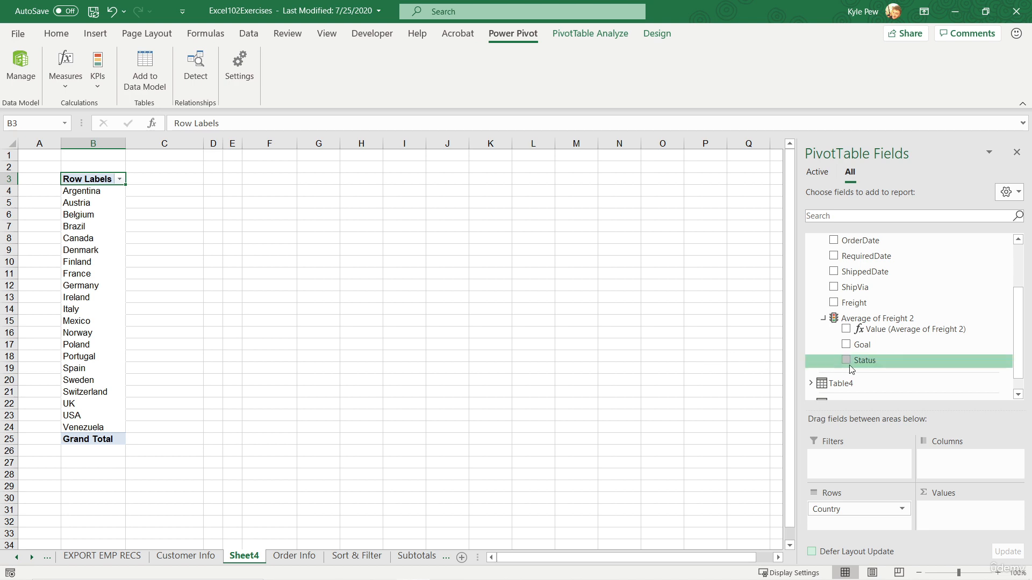
mouse_move(862, 364)
mouse_down()
mouse_move(961, 525)
mouse_move(948, 515)
mouse_up()
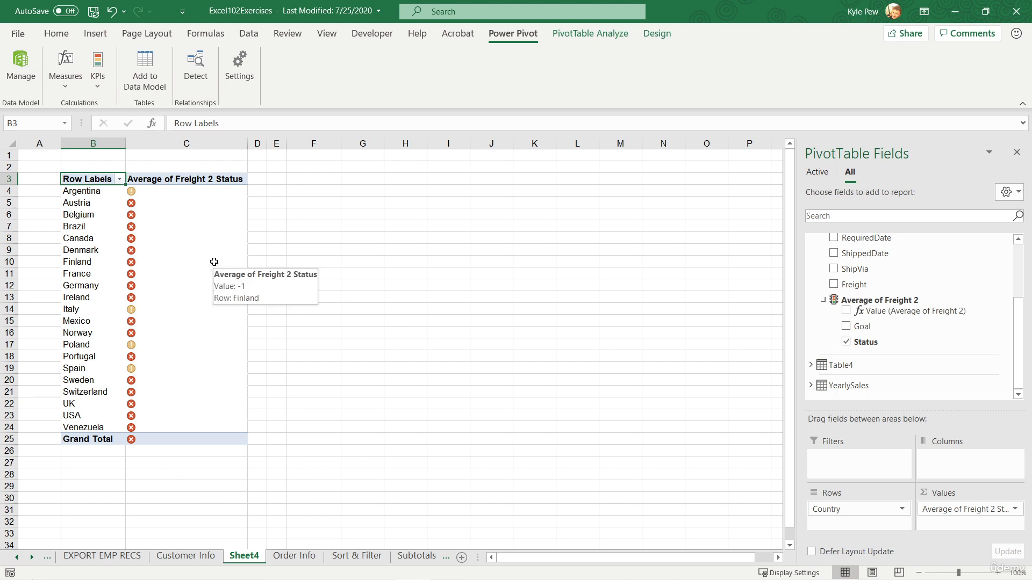
mouse_move(152, 203)
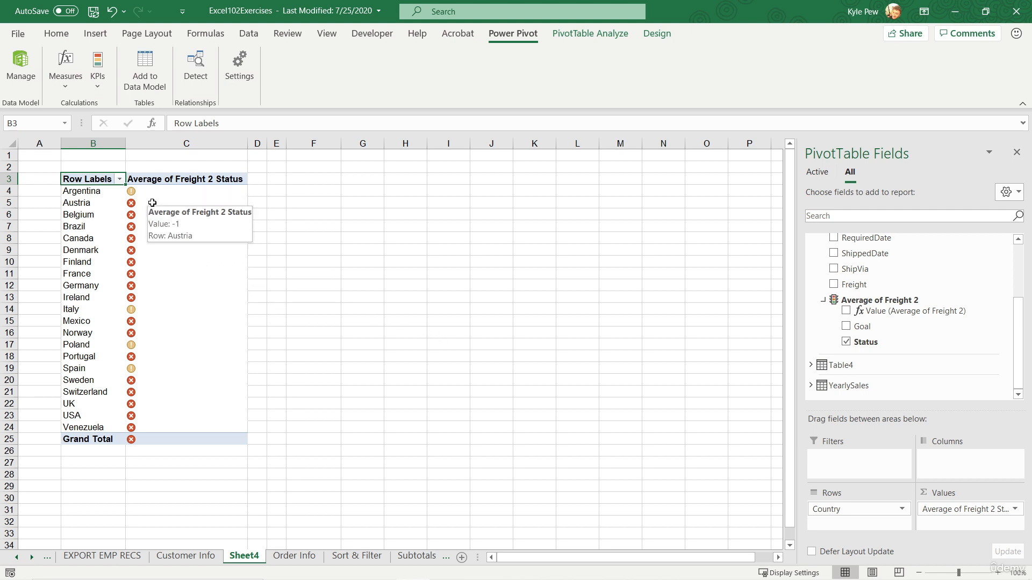
drag(144, 192, 293, 191)
drag(146, 308, 284, 309)
drag(156, 349, 327, 349)
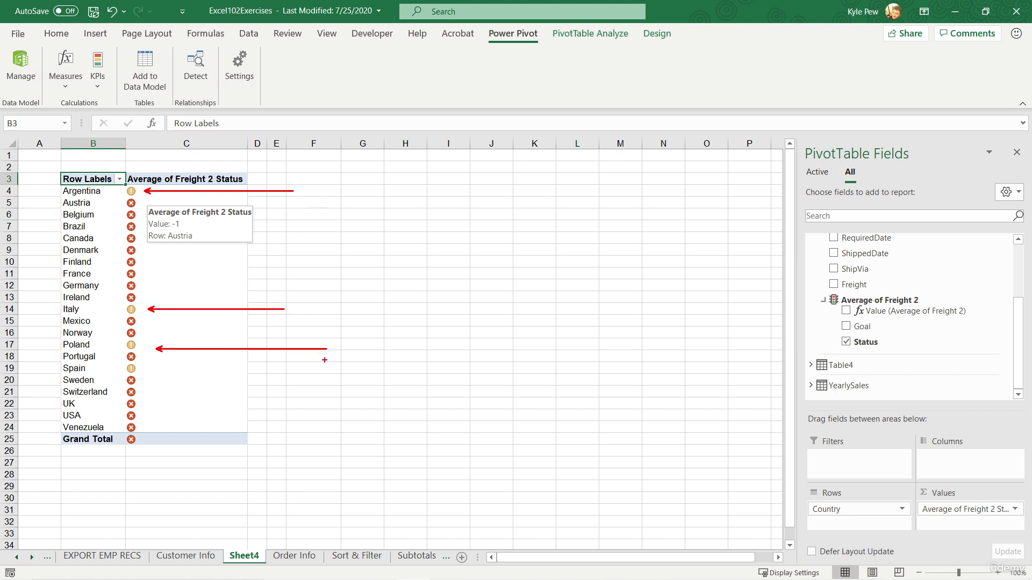
drag(154, 369, 253, 369)
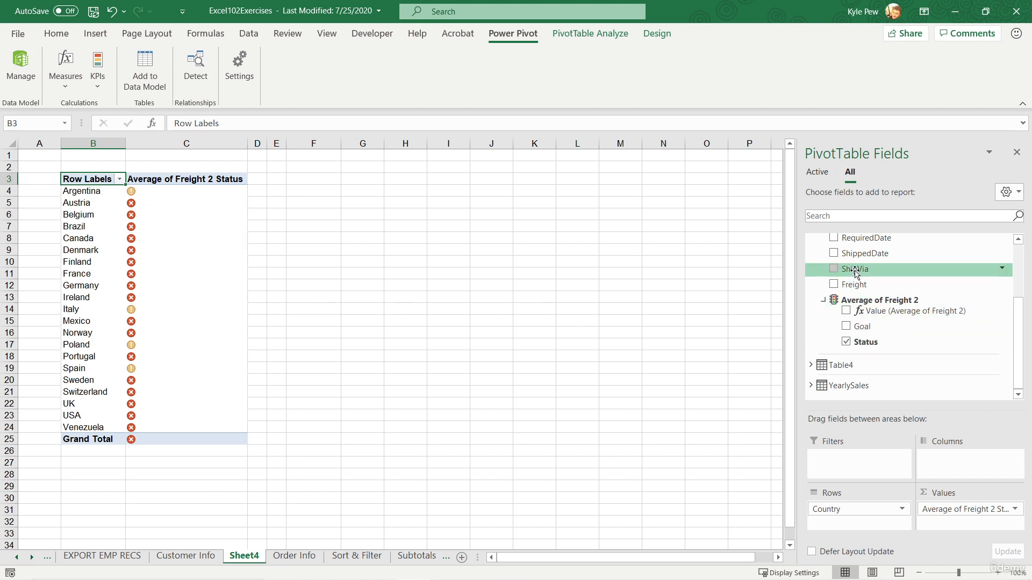
Add Freight to the PivotTable values and summarize it by Average
drag(854, 284, 955, 525)
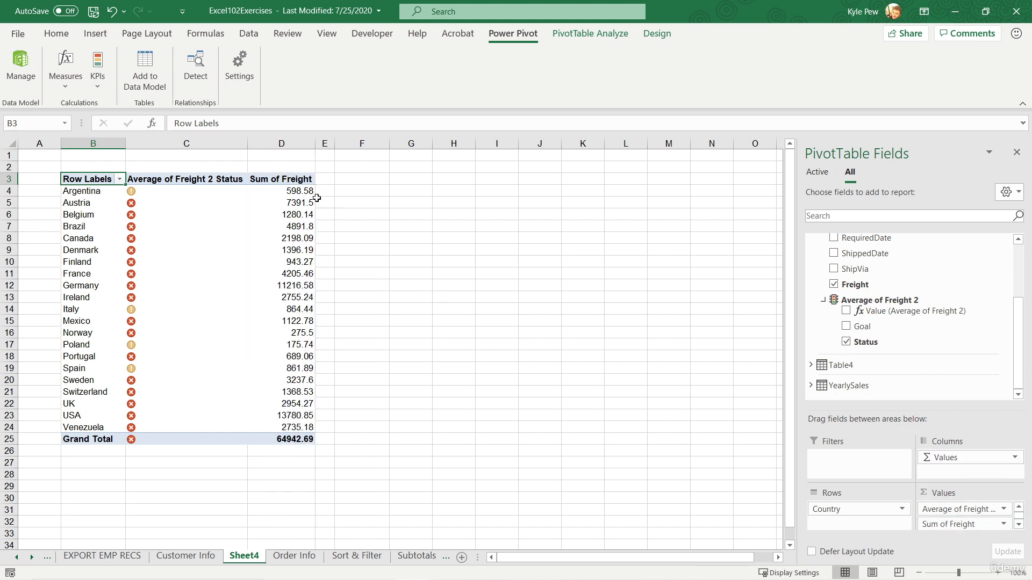
click(960, 524)
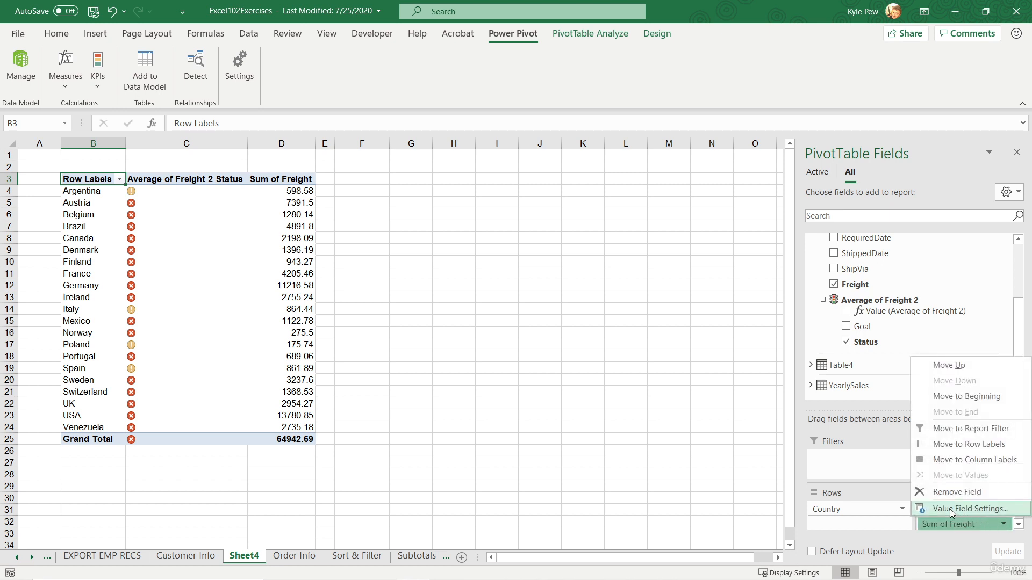
click(951, 508)
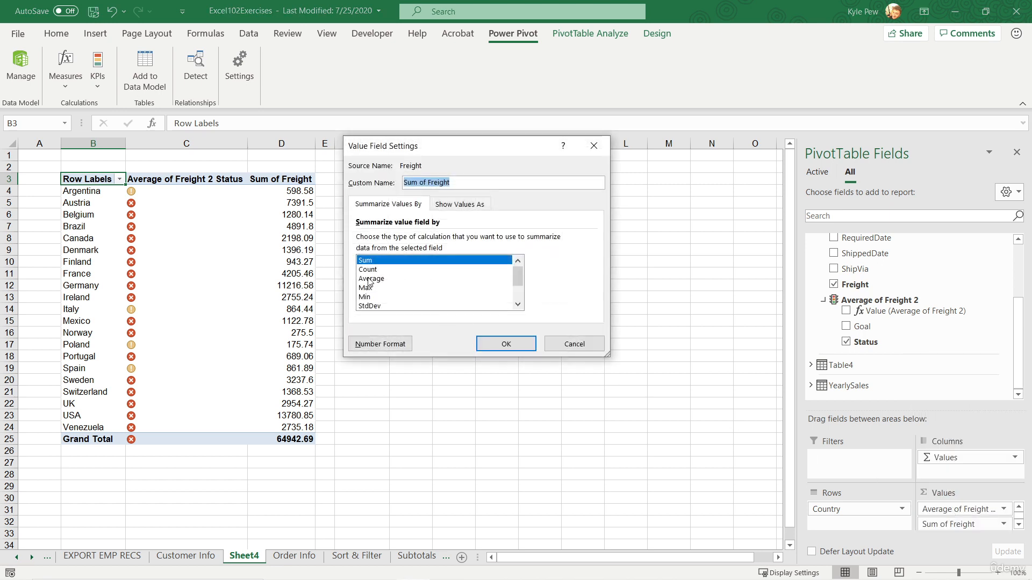
click(370, 278)
click(504, 344)
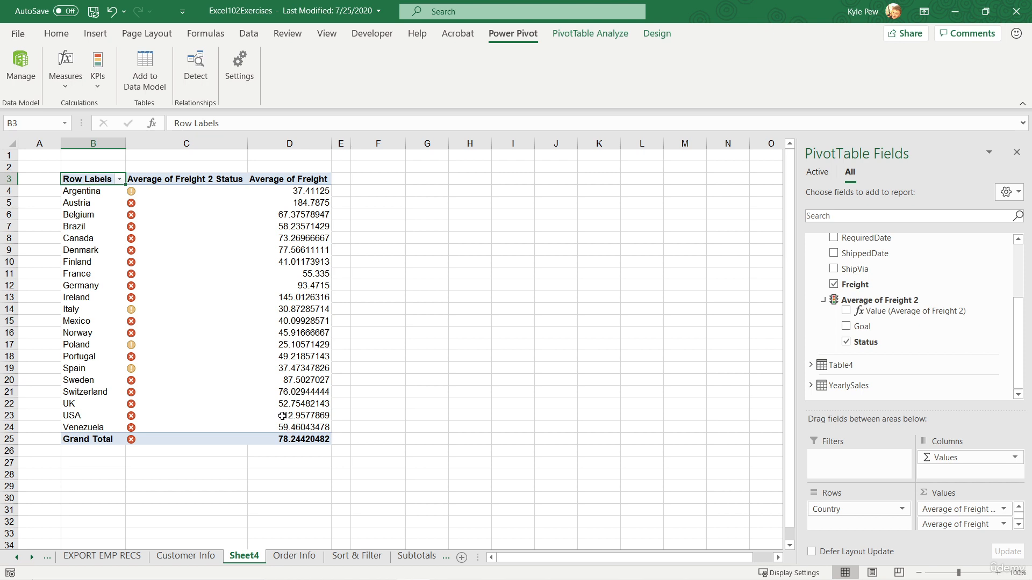
Open the average freight measure's KPI settings in Power Pivot and move its status thresholds to 33.5 and 48
mouse_move(287, 399)
mouse_move(283, 372)
click(20, 64)
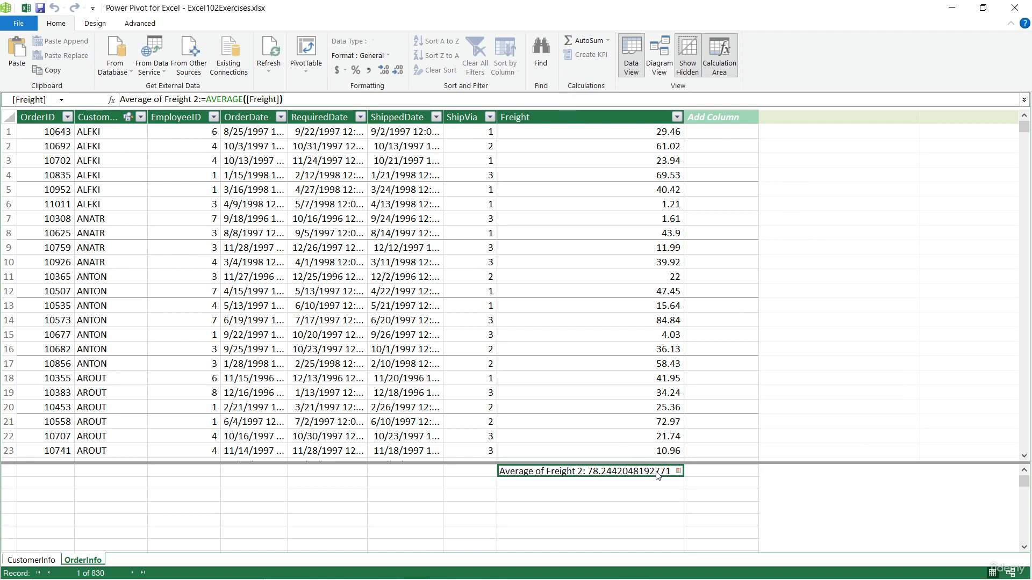
right_click(634, 472)
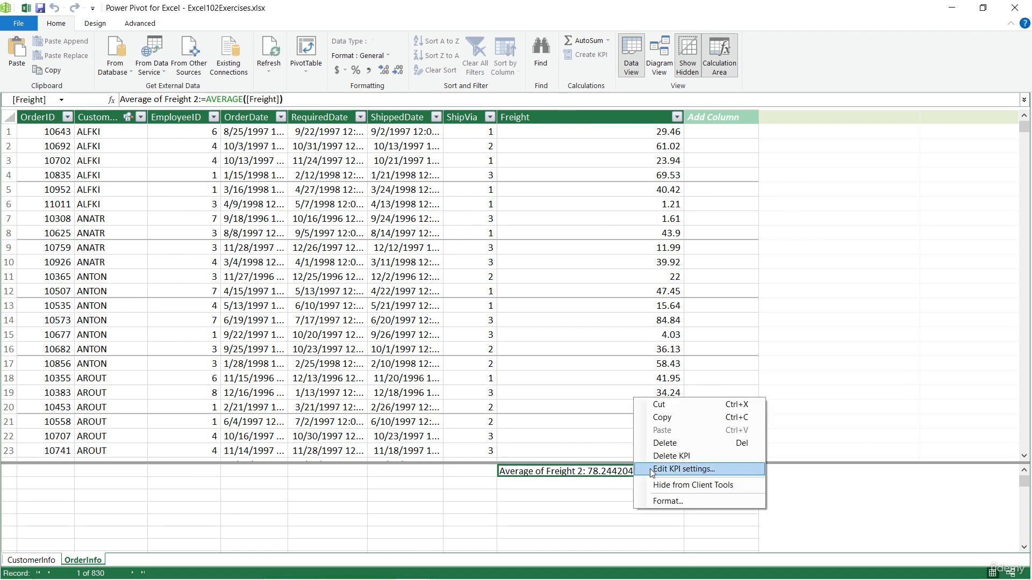
click(677, 469)
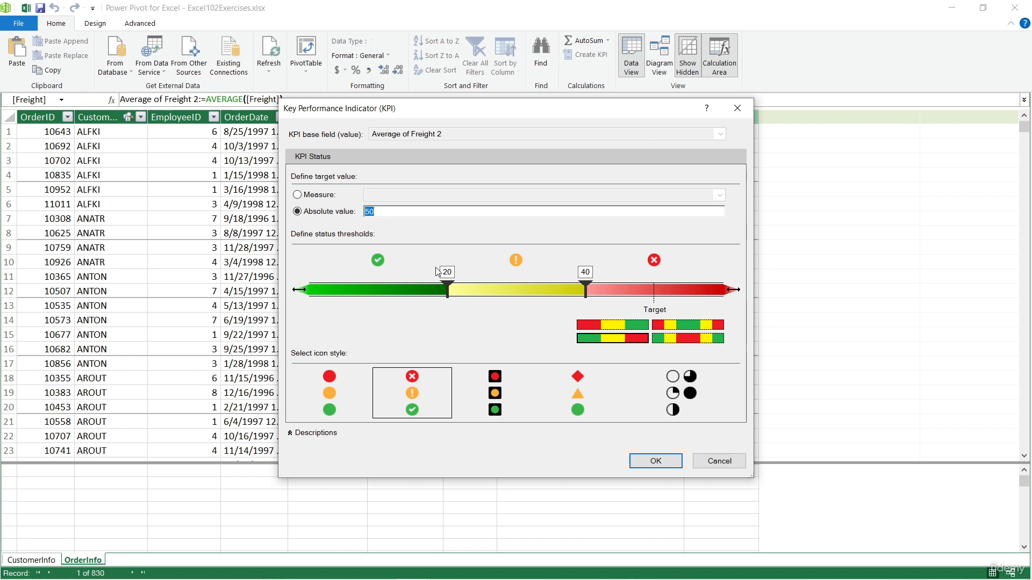
click(450, 290)
drag(451, 291, 644, 292)
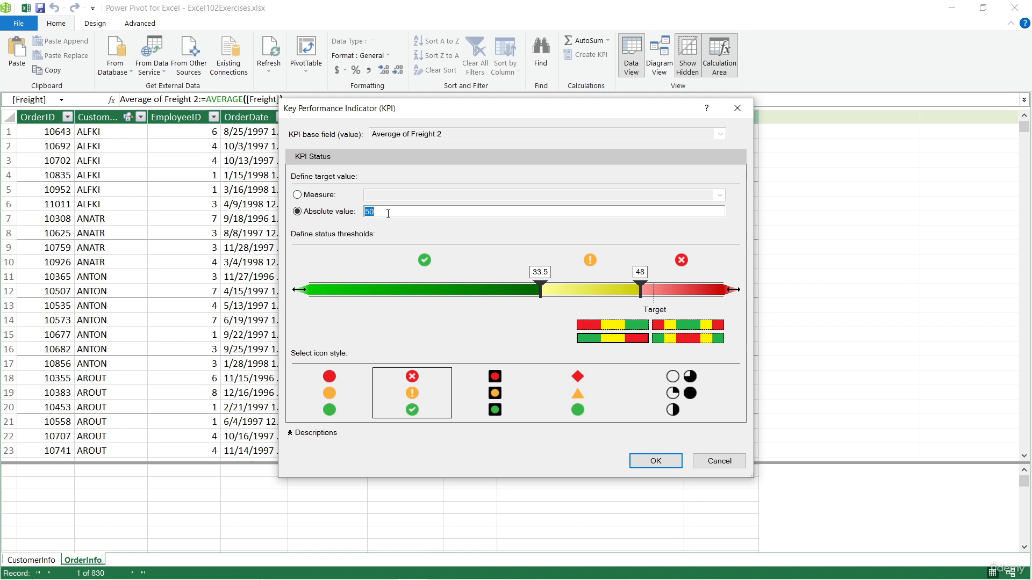
Set the KPI's absolute target value to 100 and move the status thresholds to 54 and 89
text(100)
drag(545, 289, 506, 289)
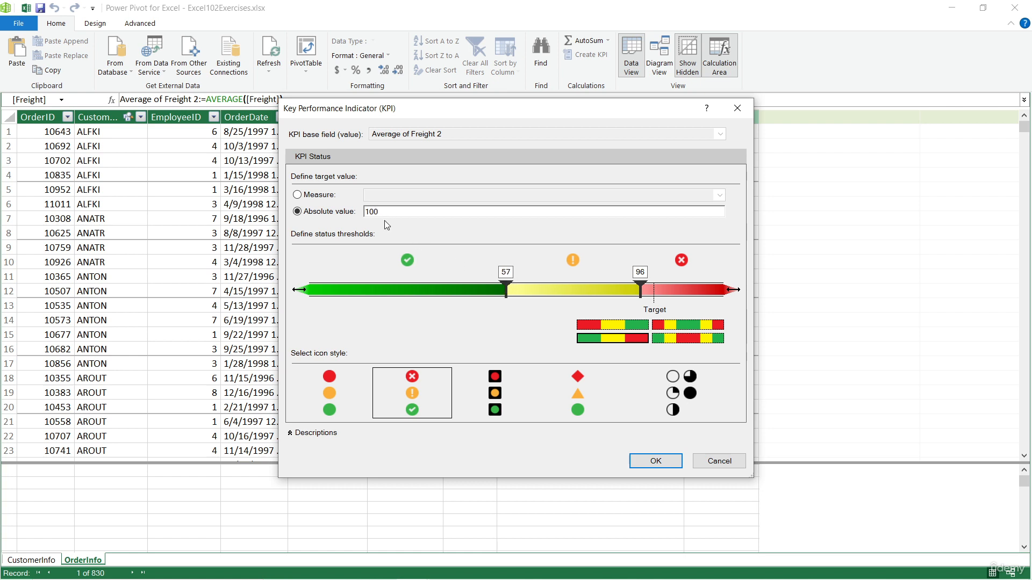
drag(640, 287, 617, 289)
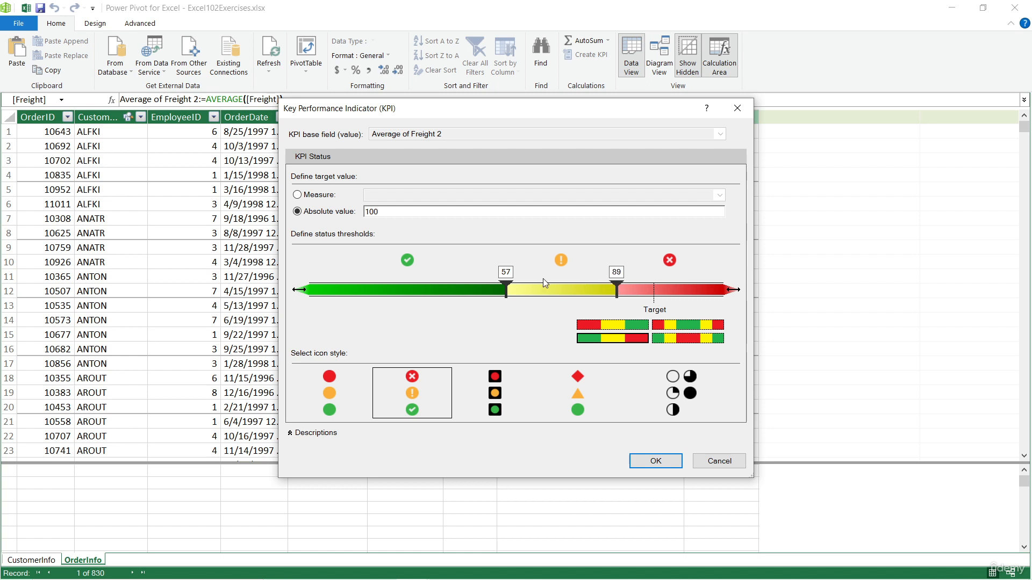
drag(505, 289, 497, 291)
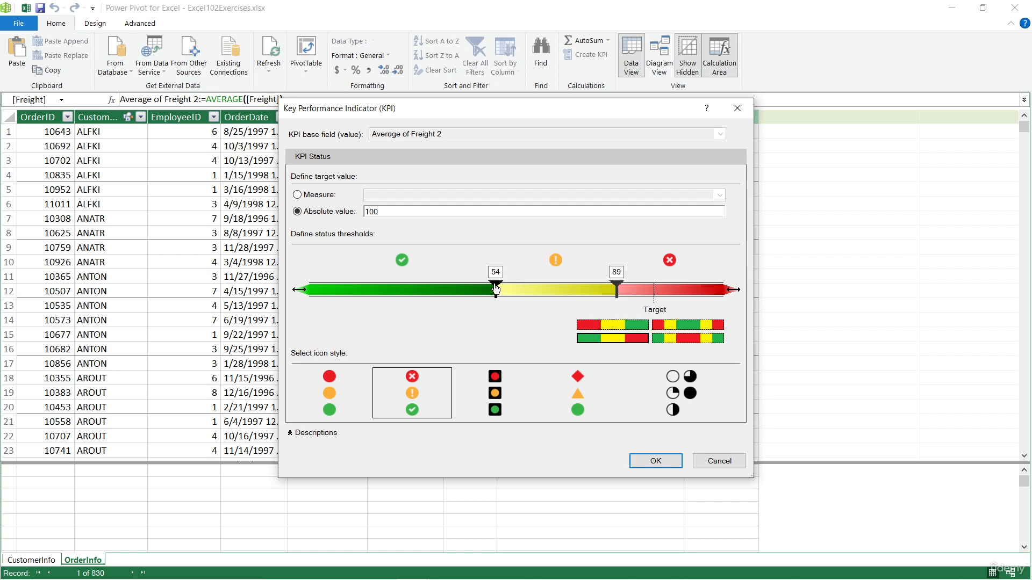
Try the red-yellow-green threshold order for the KPI and switch back to green-yellow-red
click(628, 325)
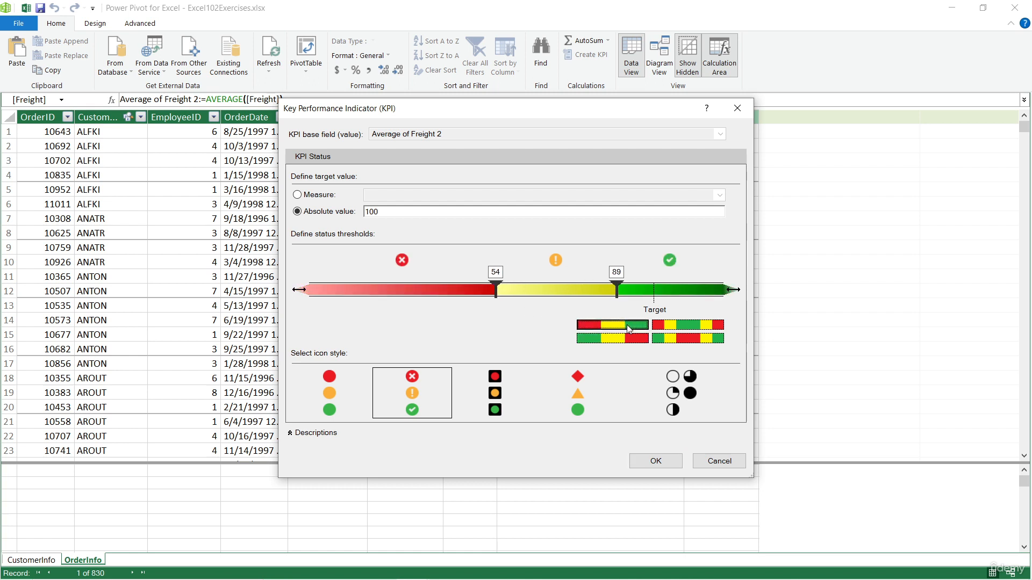
click(624, 340)
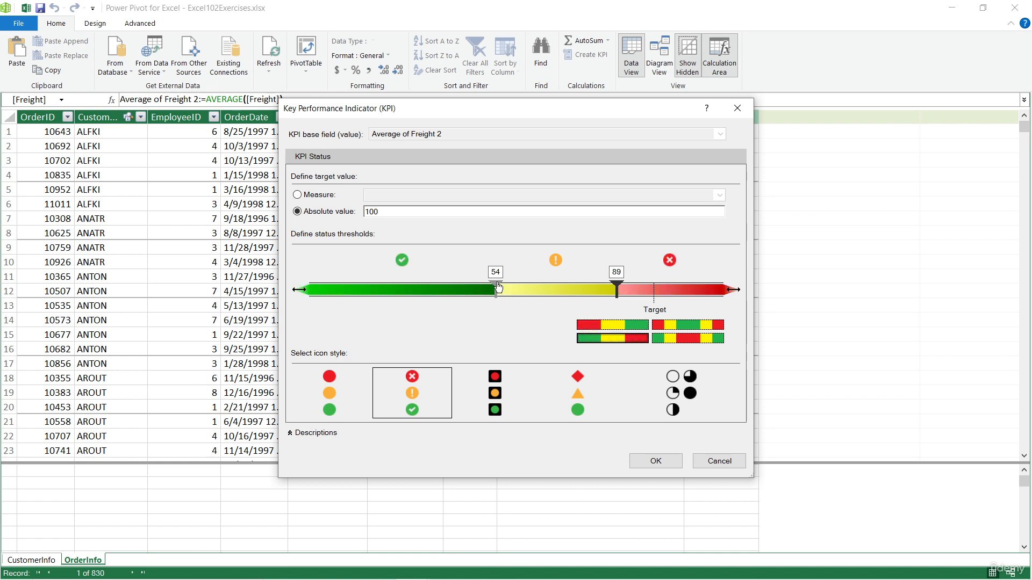
Set the KPI's status thresholds to 40 and 80, save the settings and return to the workbook's PivotTable
drag(499, 288, 448, 292)
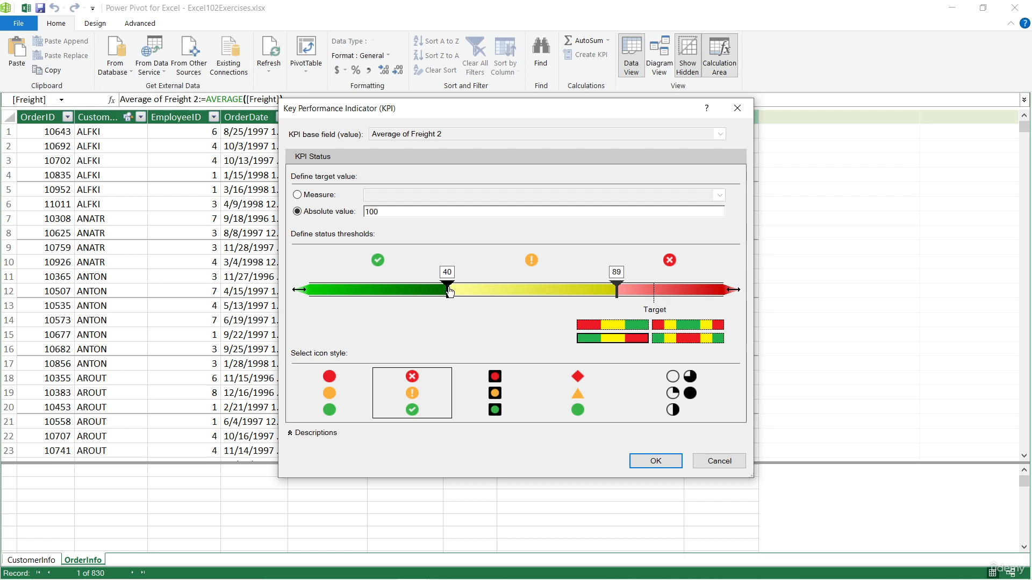
drag(615, 289, 585, 291)
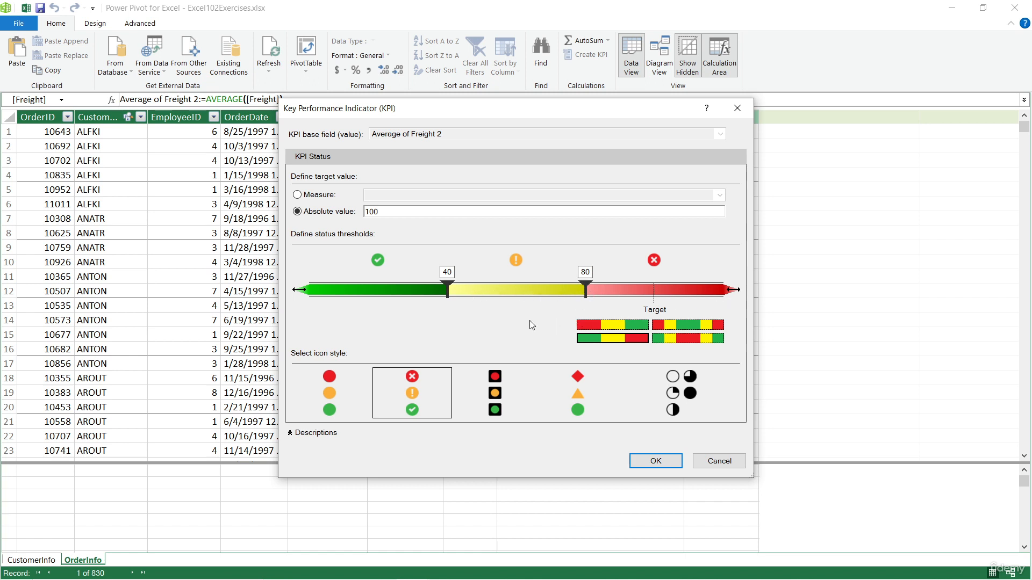
click(654, 461)
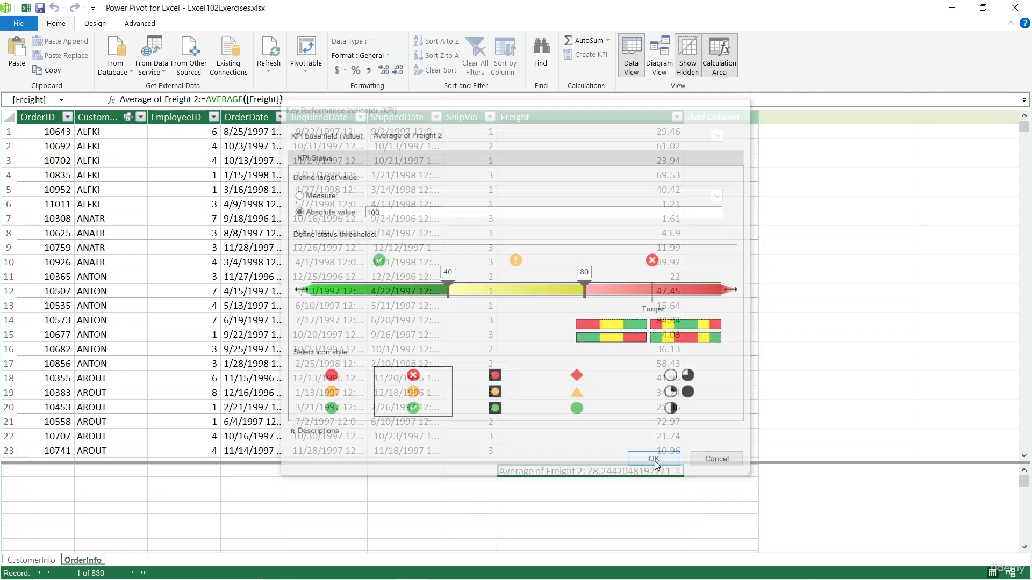
click(1013, 9)
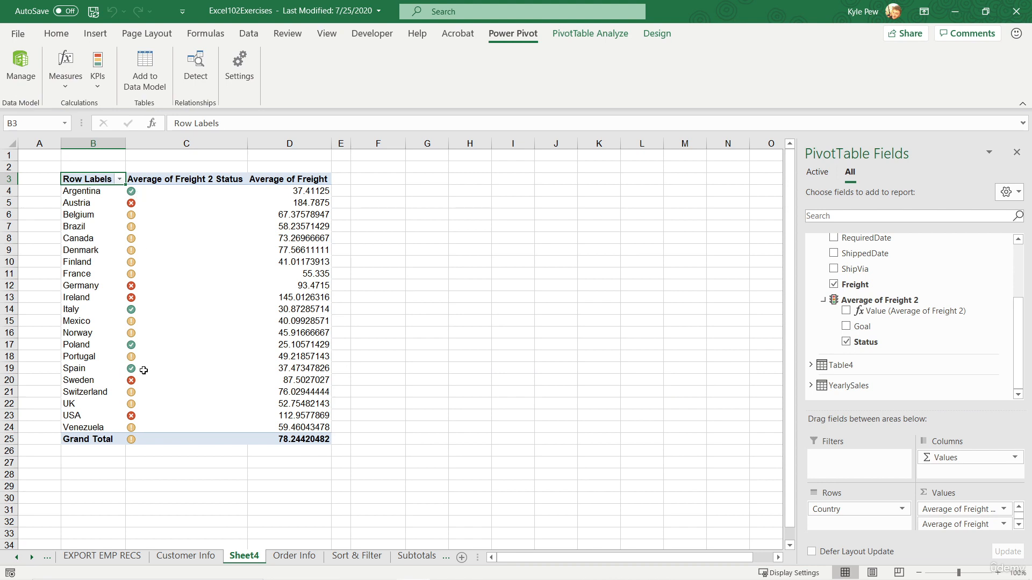
Select the Average of Freight values in D4:D24 and preview the conditional formatting icon sets on them
mouse_move(213, 371)
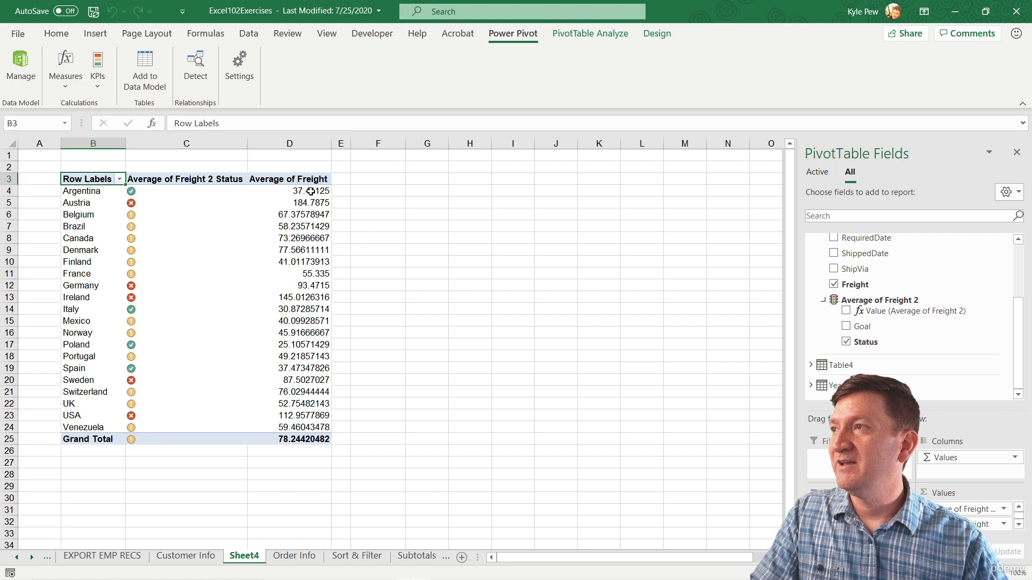
drag(311, 191, 301, 428)
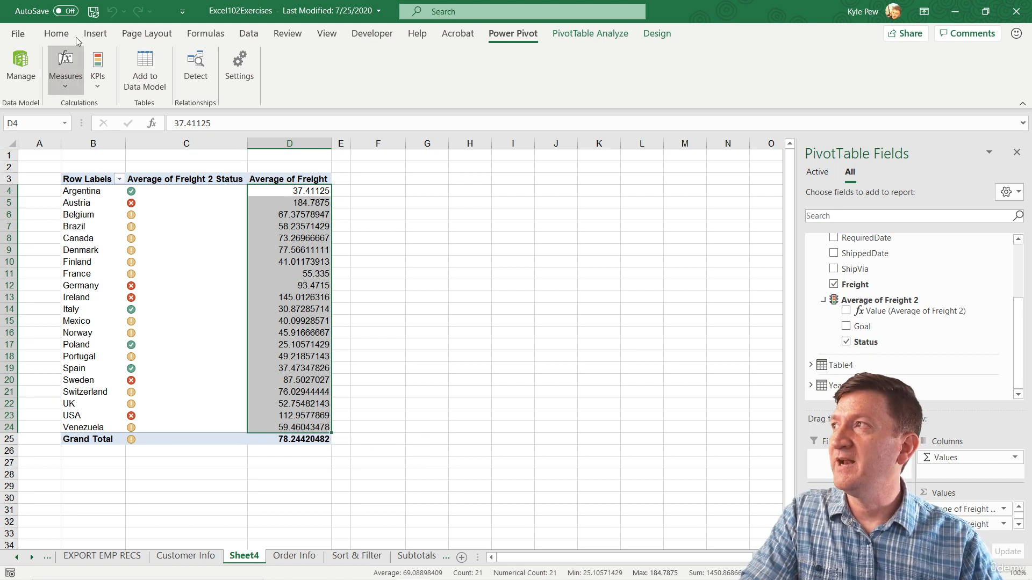
click(56, 33)
click(577, 91)
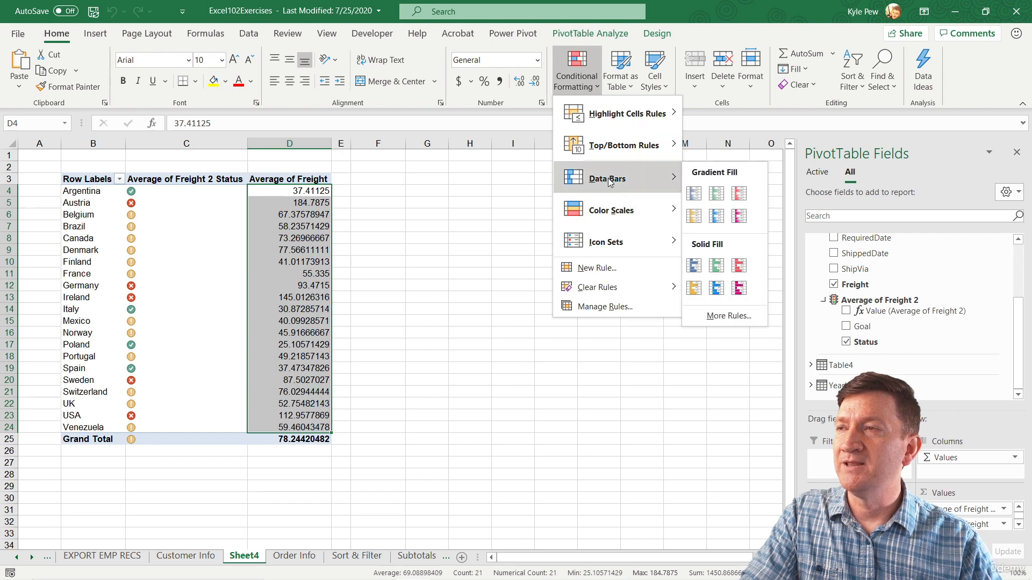
mouse_move(637, 247)
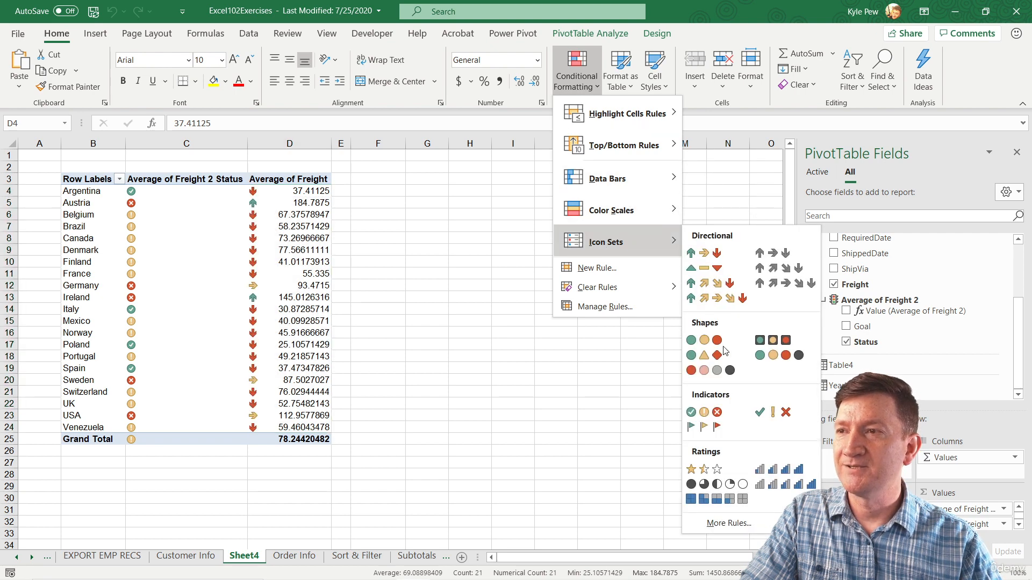